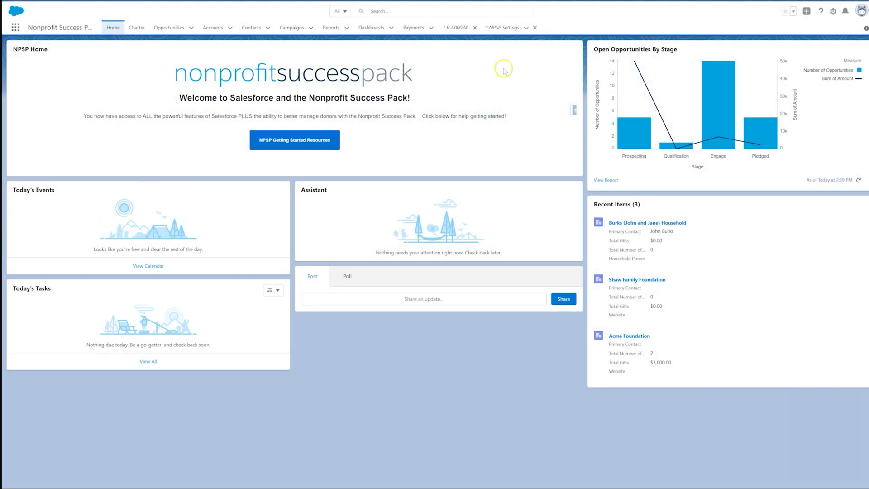
Close the NPSP Settings and R-000024 tabs to return to NPSP Home, then open the Setup menu.
left_click(534, 28)
left_click(475, 28)
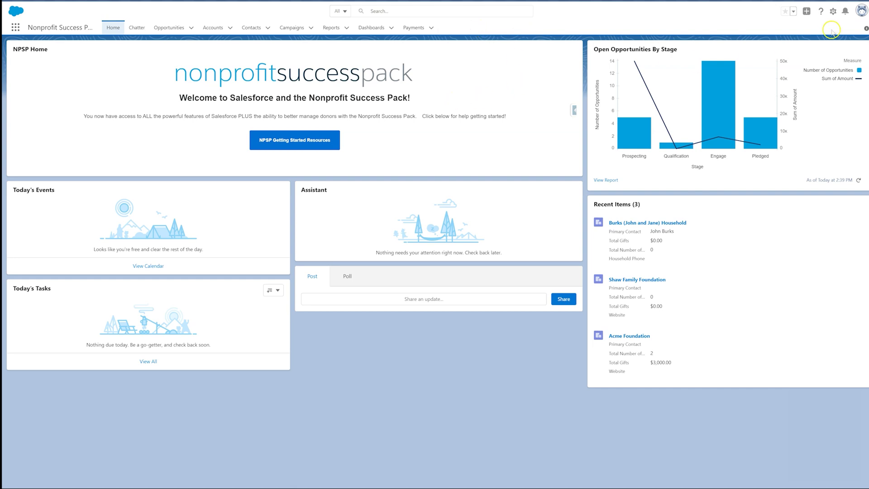
left_click(833, 12)
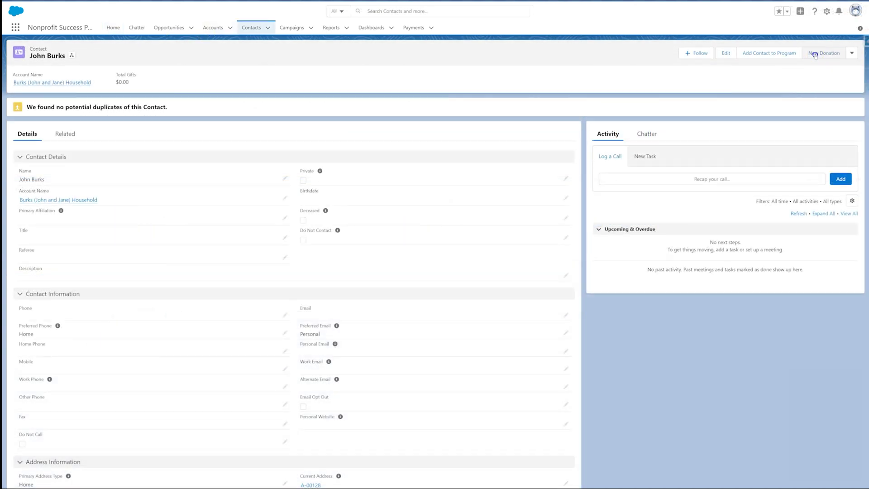
Create a new $500 donation for the contact's household and view its related records.
left_click(830, 53)
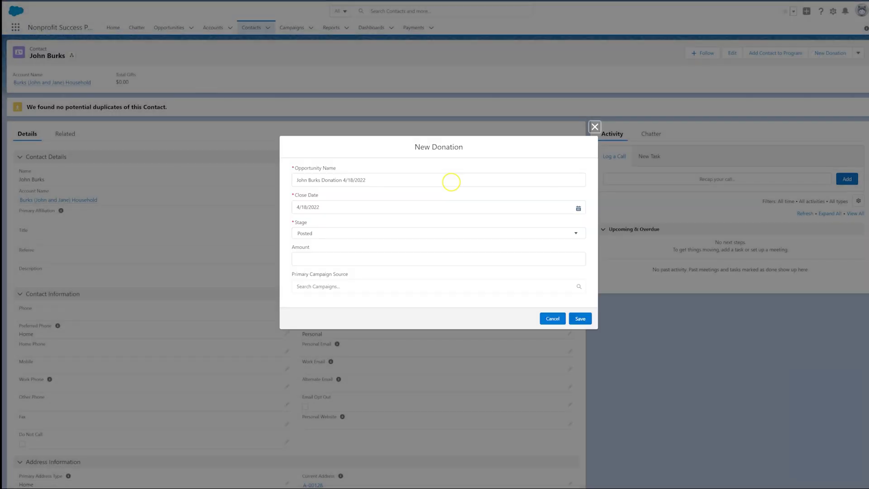
left_click(333, 258)
type("500")
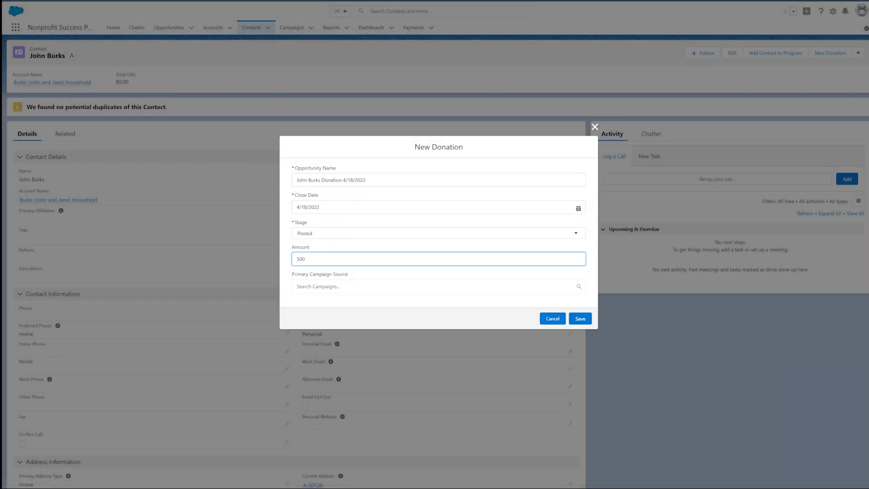
left_click(580, 318)
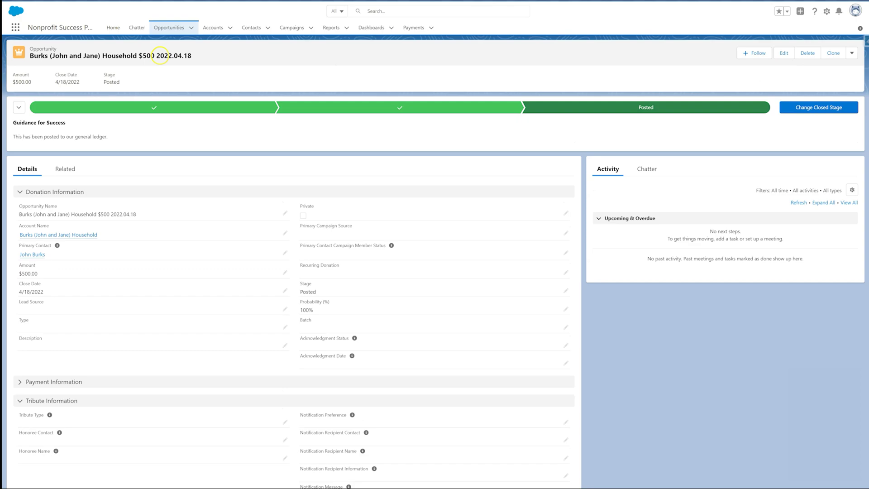
left_click(65, 168)
Set the donation's Honoree Contact and a 'chase' Notification Recipient, save, and view its contact roles.
left_click(542, 195)
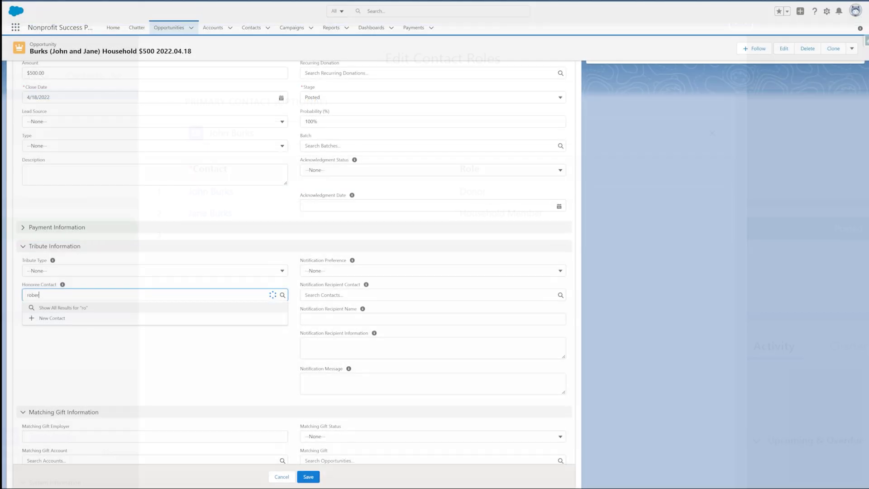
type("o")
left_click(167, 319)
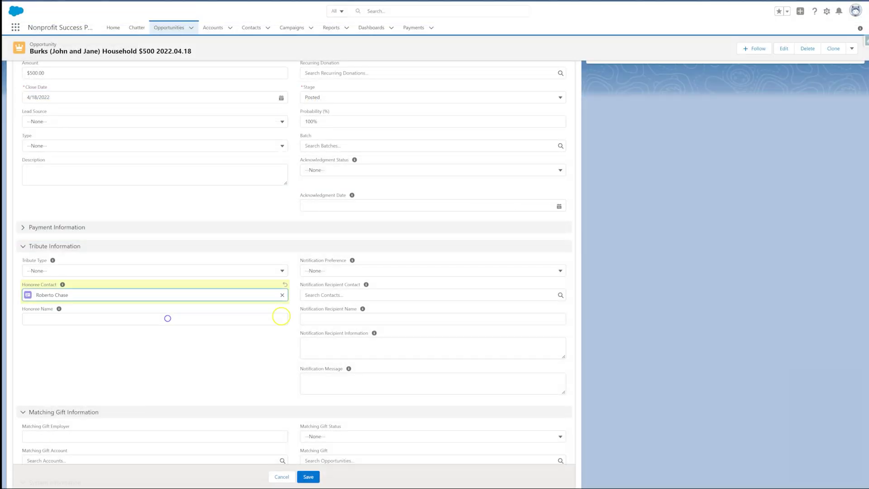
left_click(369, 295)
type("chase")
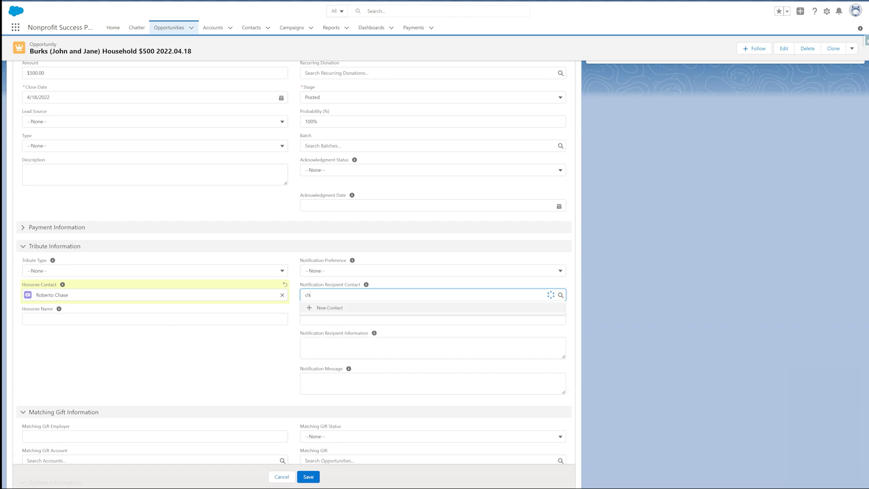
left_click(359, 319)
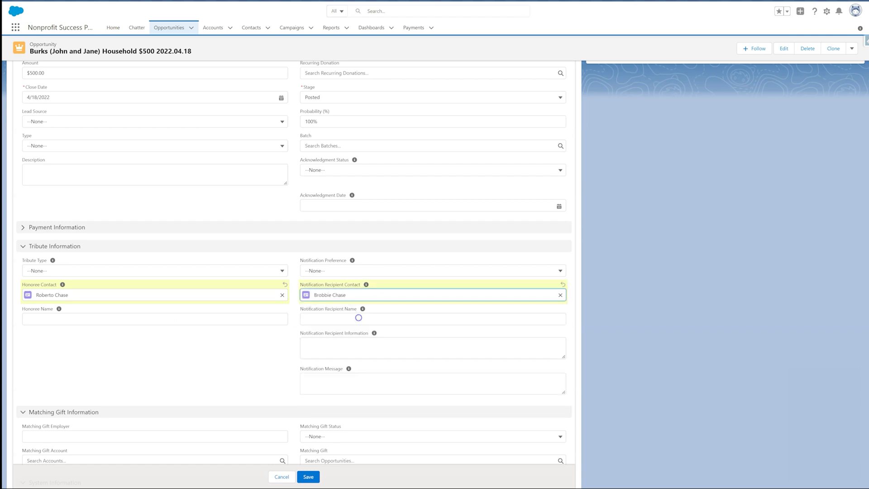
left_click(309, 476)
left_click(65, 169)
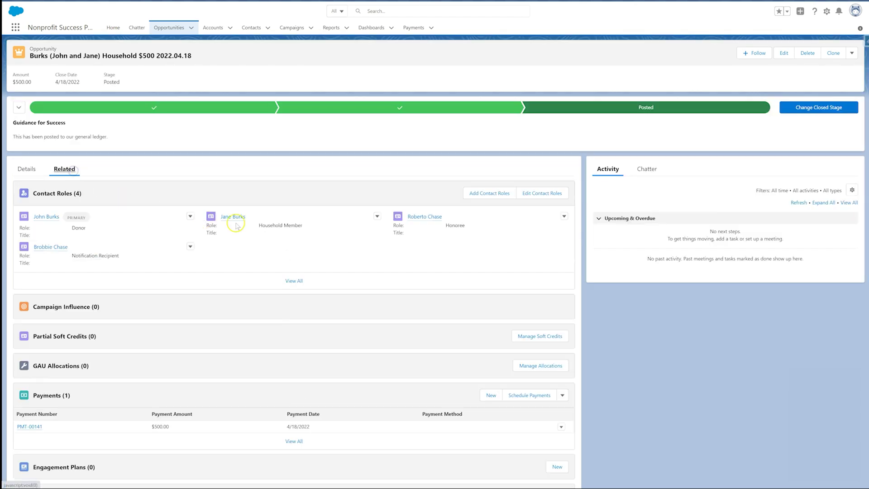
Open Edit Contact Roles showing the Donor, Household Member, Honoree and Notification Recipient contacts.
left_click(542, 193)
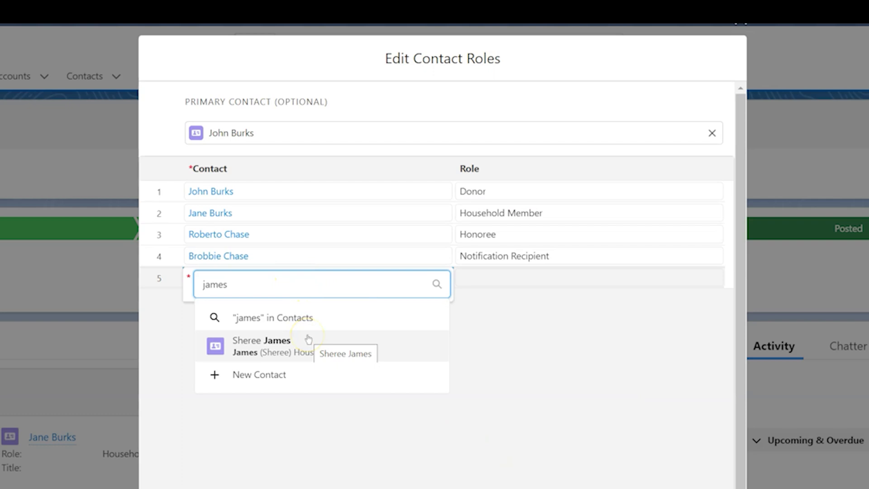
Add a fifth contact to the donation's contact roles with the role Influencer.
left_click(308, 335)
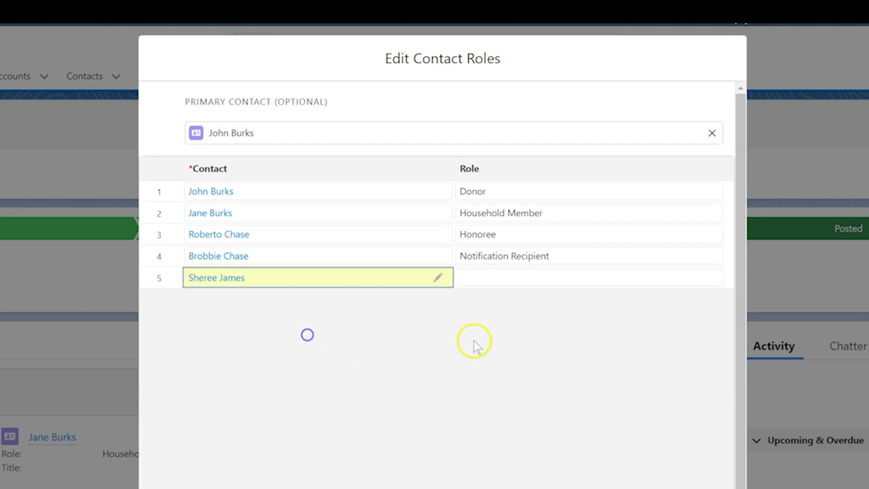
left_click(508, 277)
left_click(512, 279)
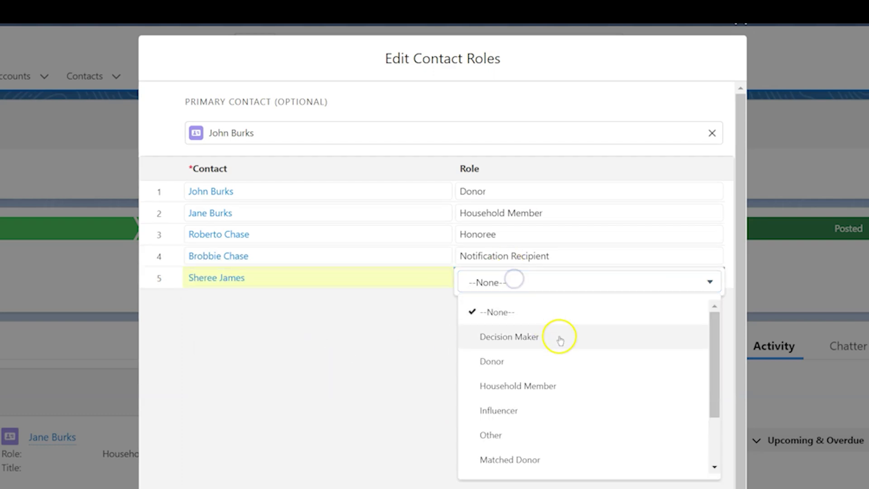
left_click(560, 340)
left_click(566, 282)
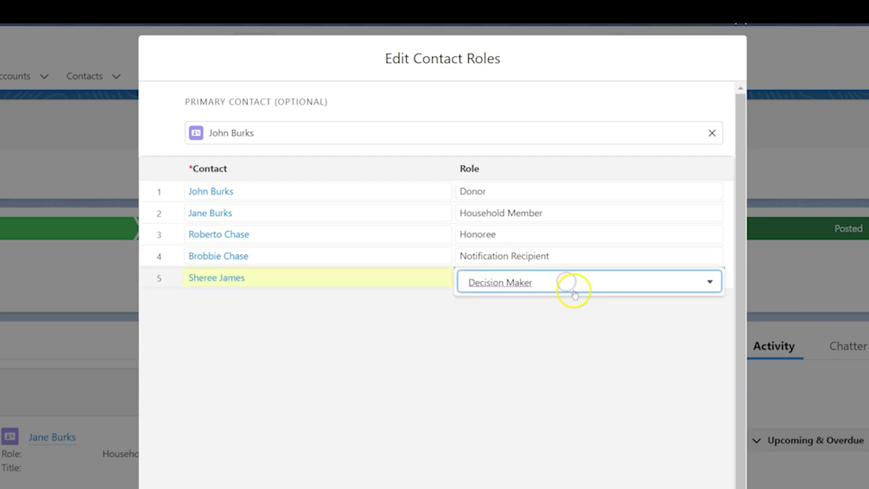
left_click(584, 282)
left_click(582, 408)
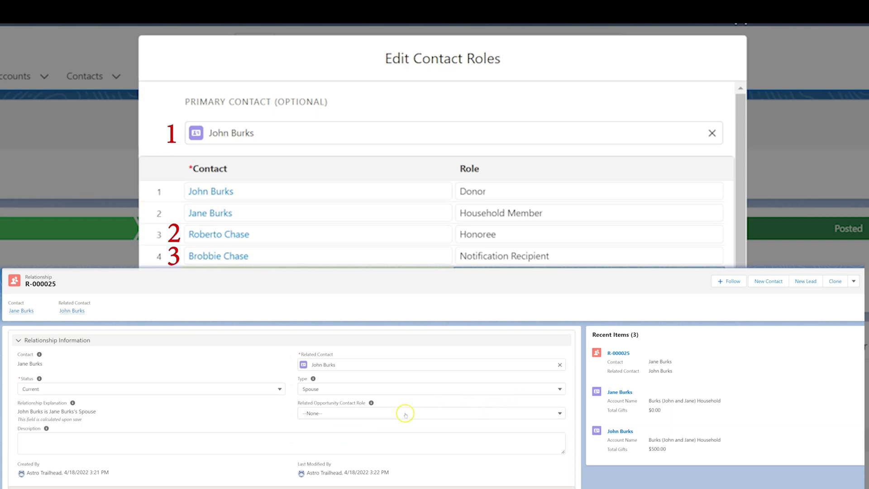
Set the spouse relationship's Related Opportunity Contact Role to Soft Credit.
left_click(405, 414)
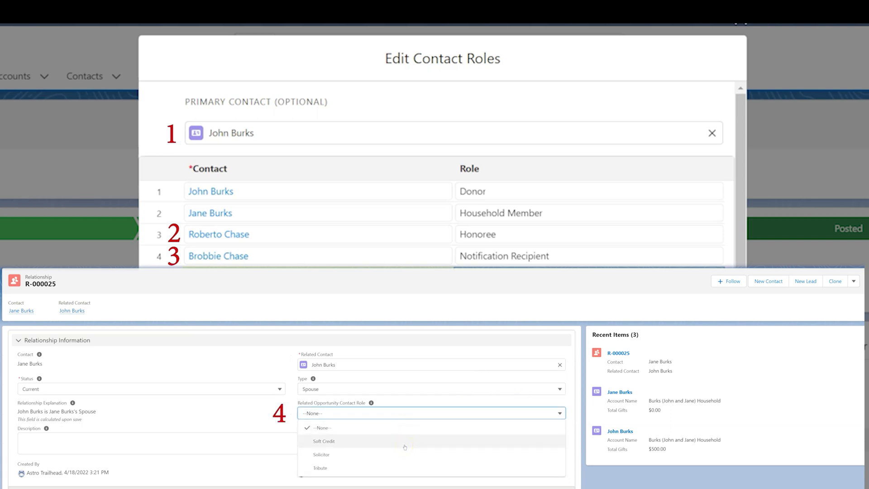
left_click(405, 447)
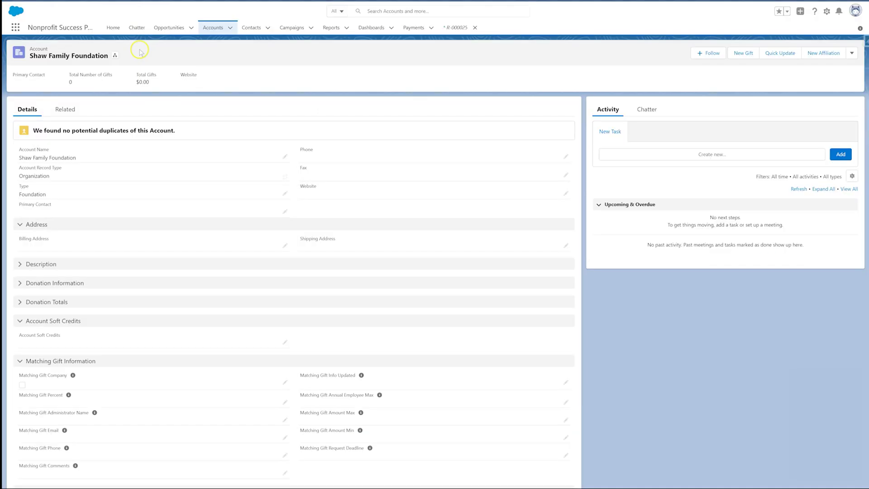
Start a new Donation-type opportunity from Shaw Family Foundation's Opportunities related list.
left_click(65, 110)
left_click(557, 320)
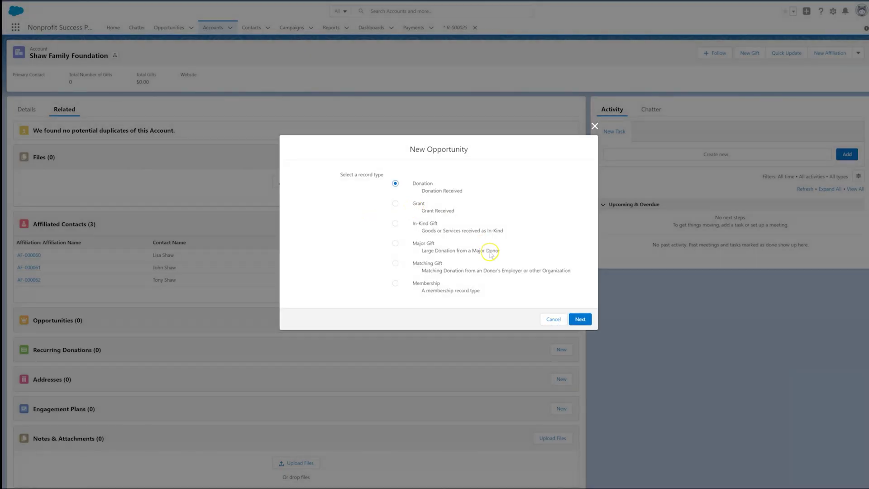
left_click(580, 319)
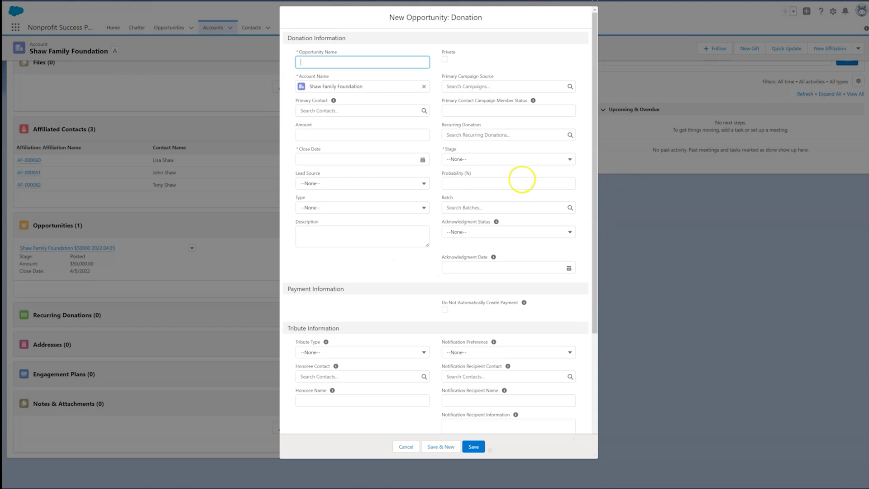
left_click(349, 111)
type("lisa")
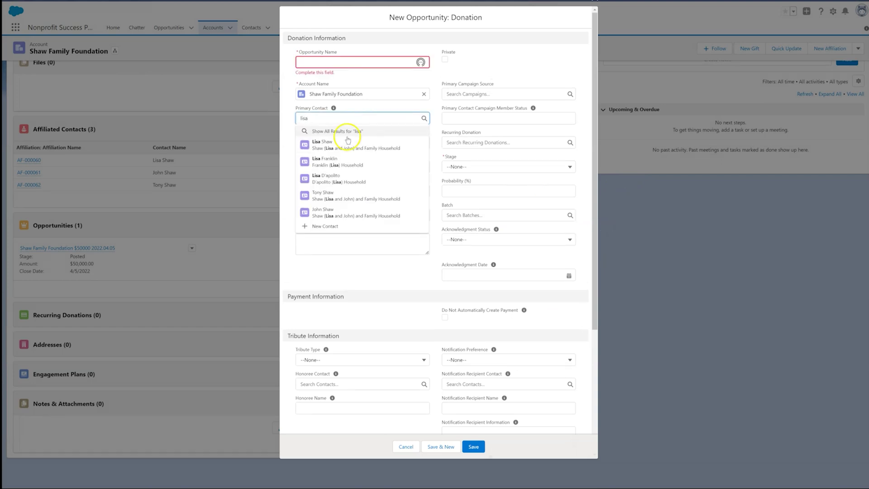
left_click(348, 142)
left_click(358, 62)
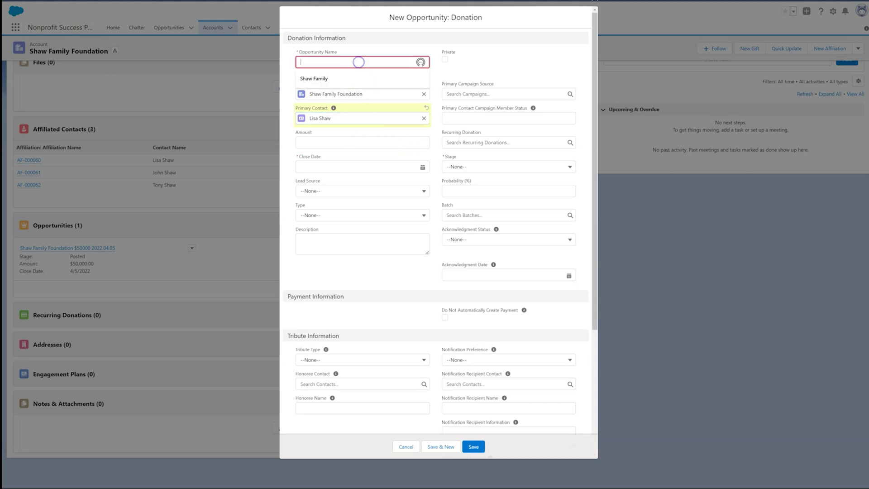
type("S")
left_click(364, 79)
left_click(376, 75)
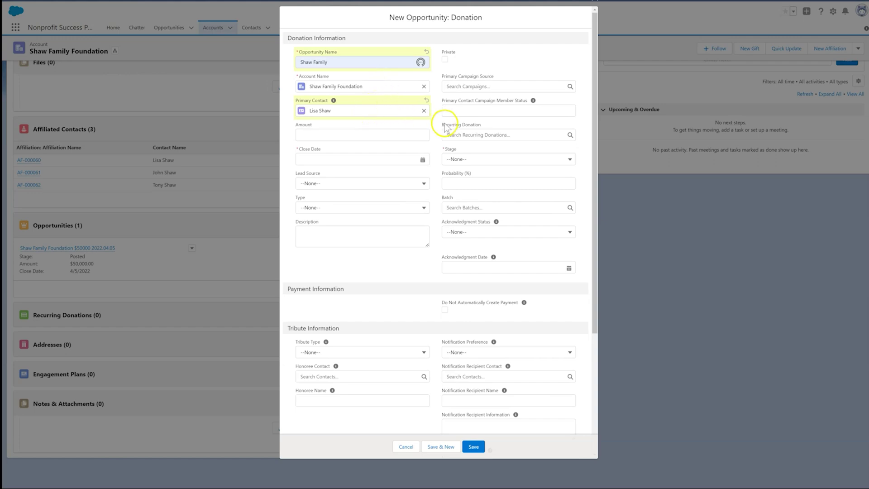
left_click(381, 132)
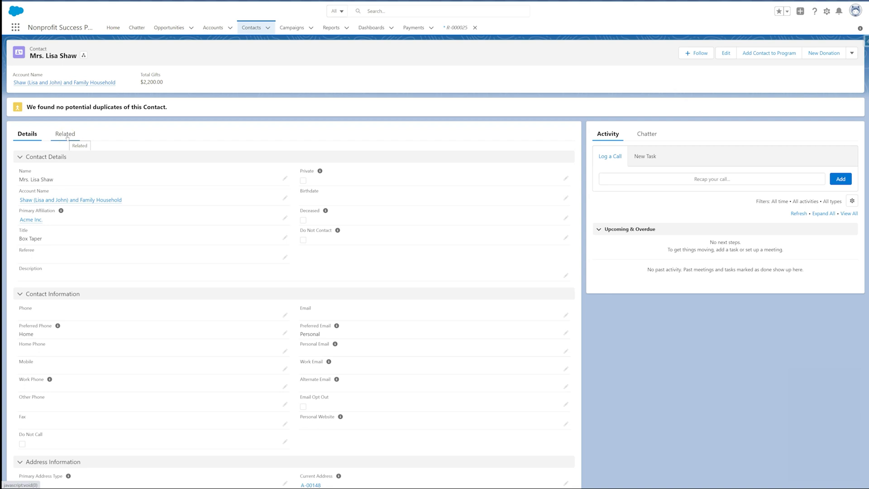
left_click(65, 134)
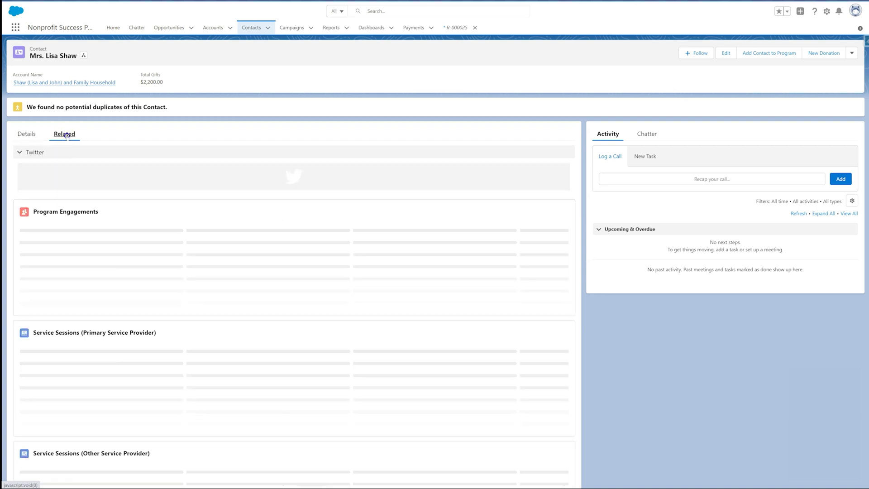
Edit affiliation AF-000060, keeping its Related Opportunity Contact Role as Soft Credit.
scroll(226, 204, "down", 10)
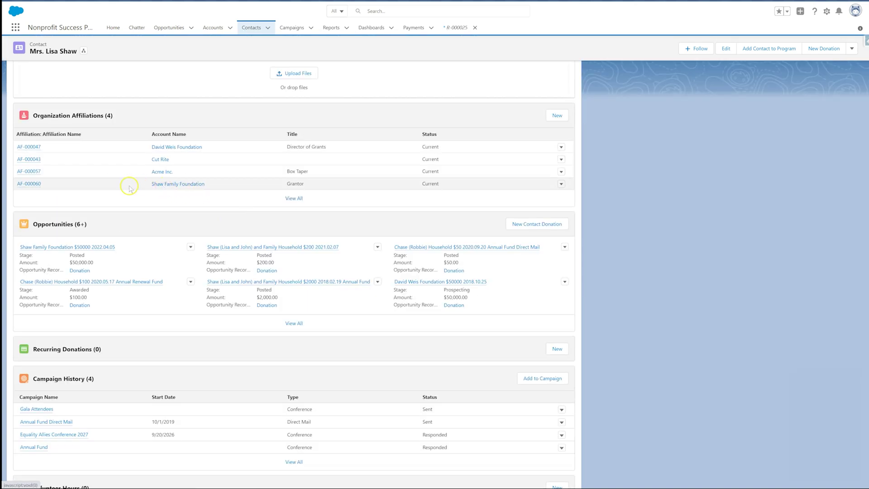
left_click(30, 184)
left_click(569, 187)
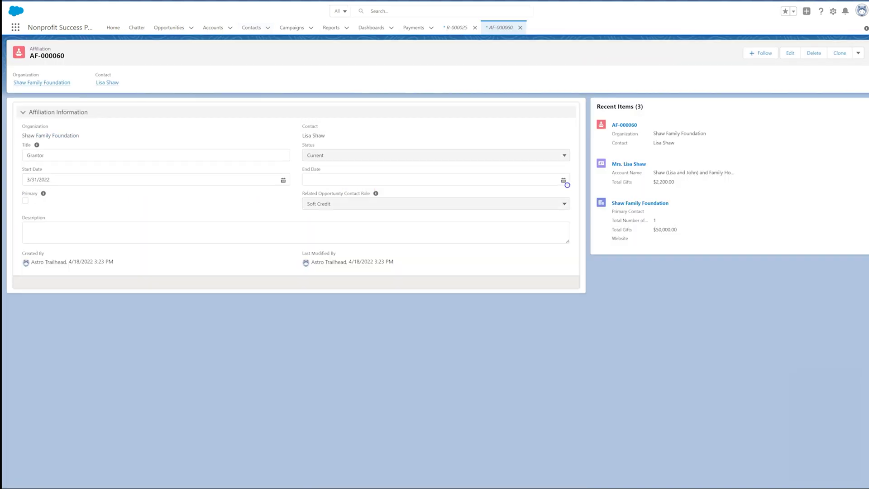
left_click(366, 204)
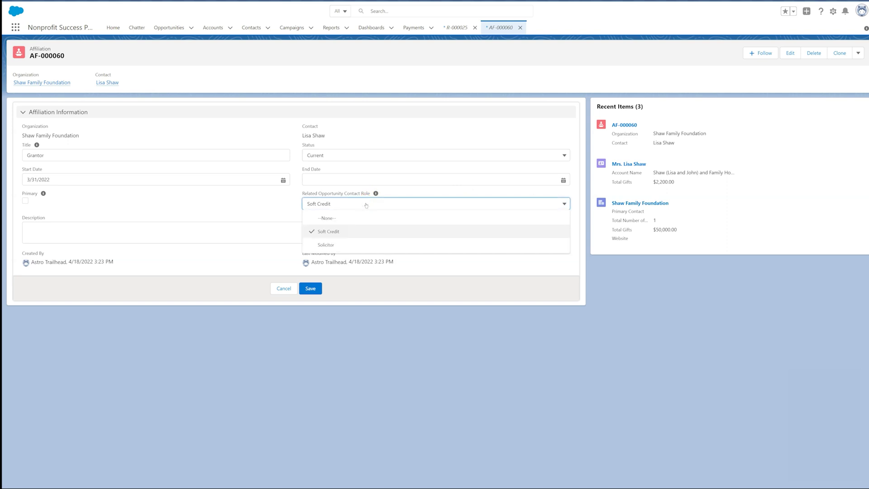
left_click(366, 204)
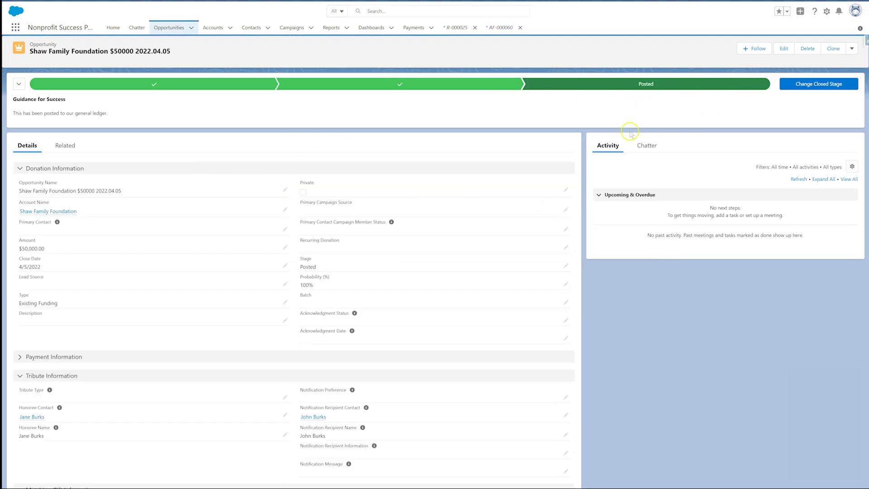
Open the foundation donation's Edit Contact Roles dialog to review its five contact roles.
left_click(66, 146)
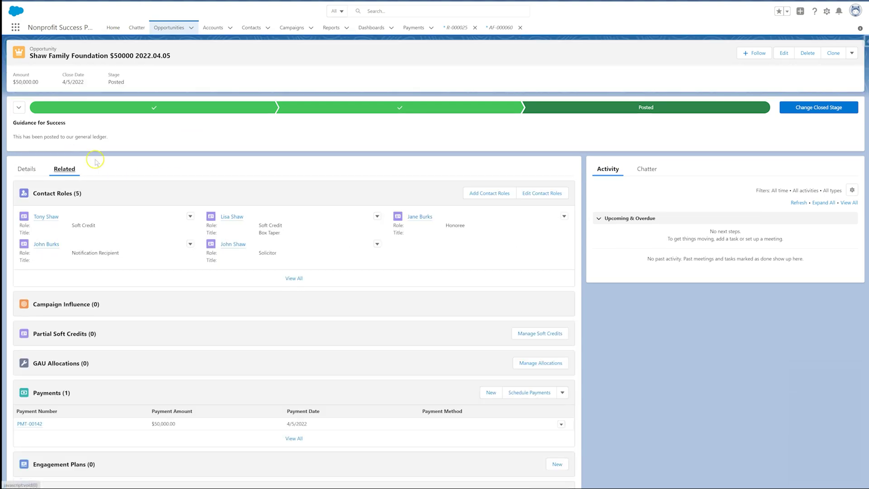
left_click(542, 193)
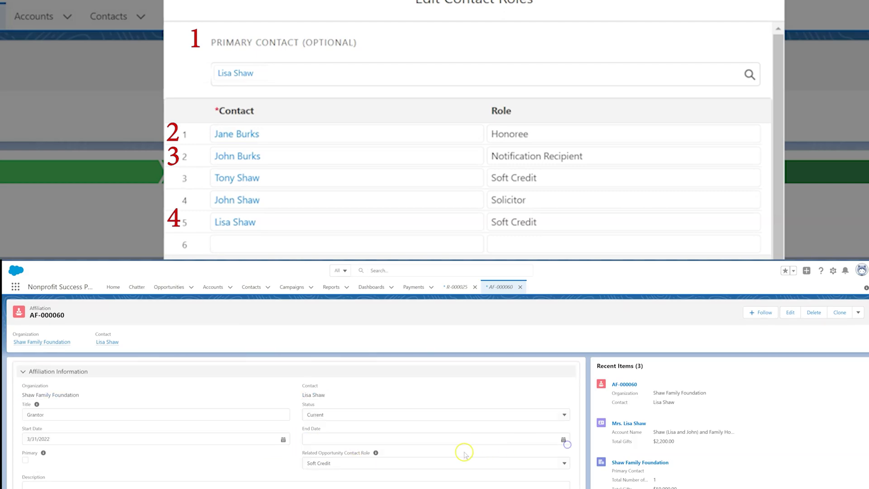
Set affiliation AF-000060's Related Opportunity Contact Role to Solicitor.
left_click(366, 463)
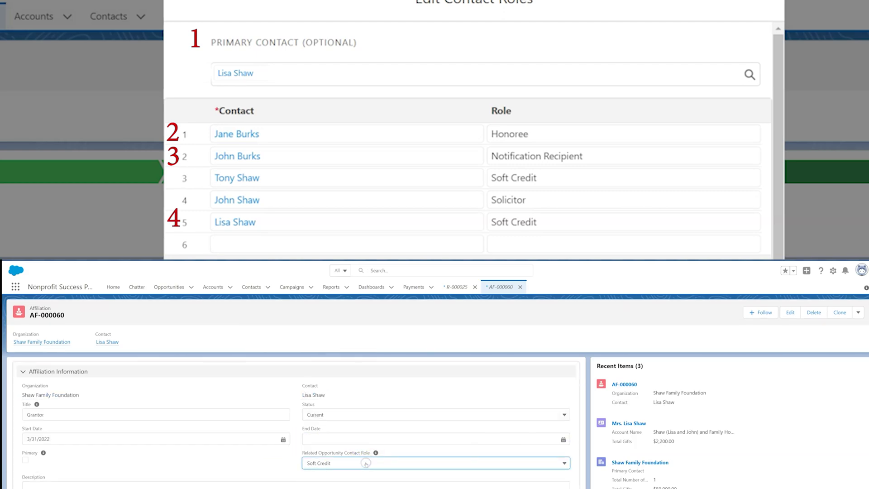
left_click(547, 464)
left_click(326, 488)
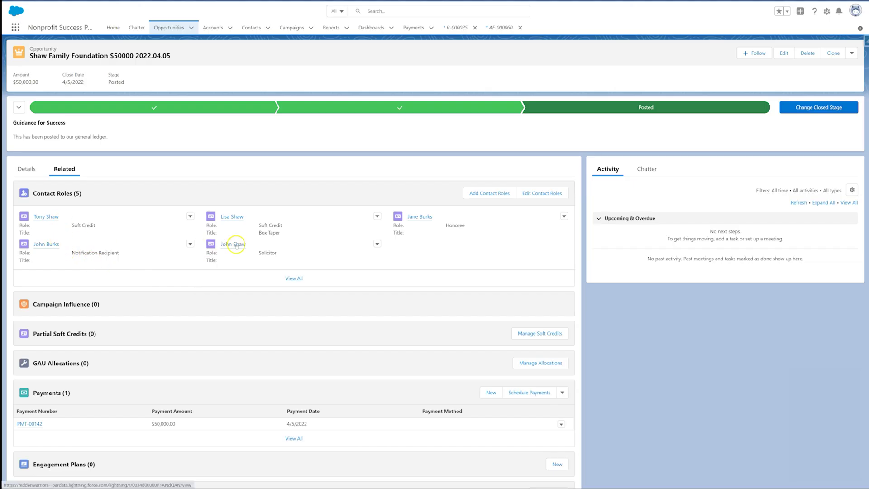
mouse_move(229, 215)
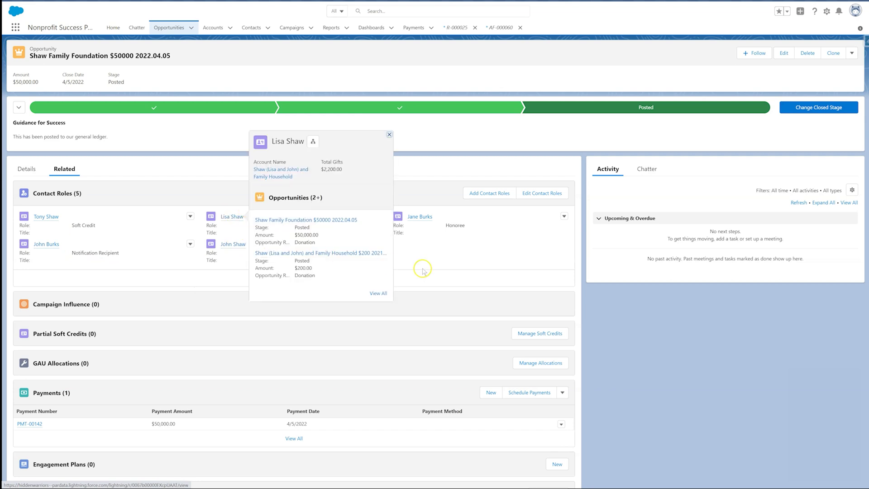